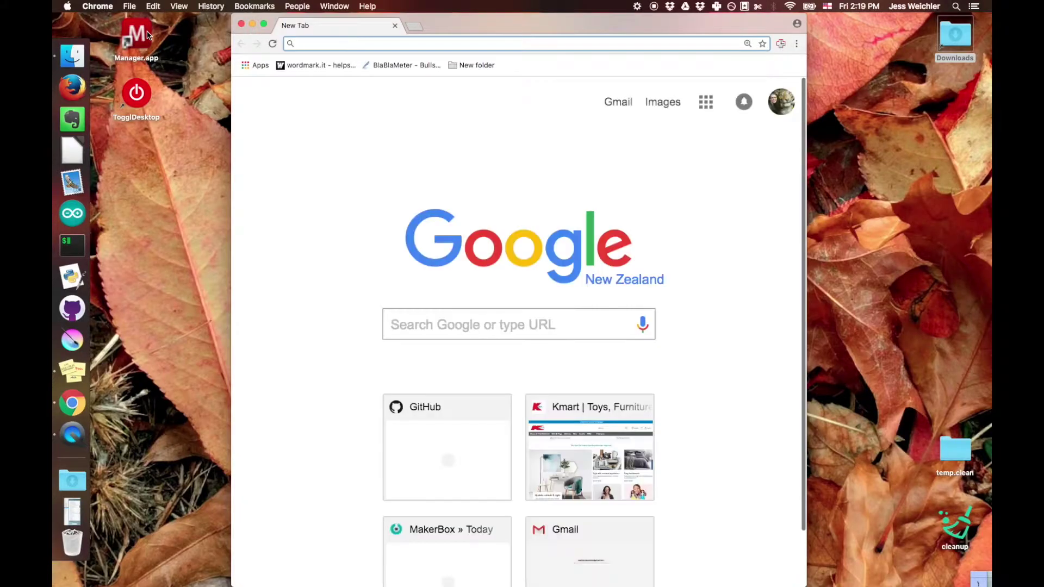
text(github.com)
Step: Load github.com and open the MakerBox-NZ/pygame_example repository from Repositories you contribute to
key(Return)
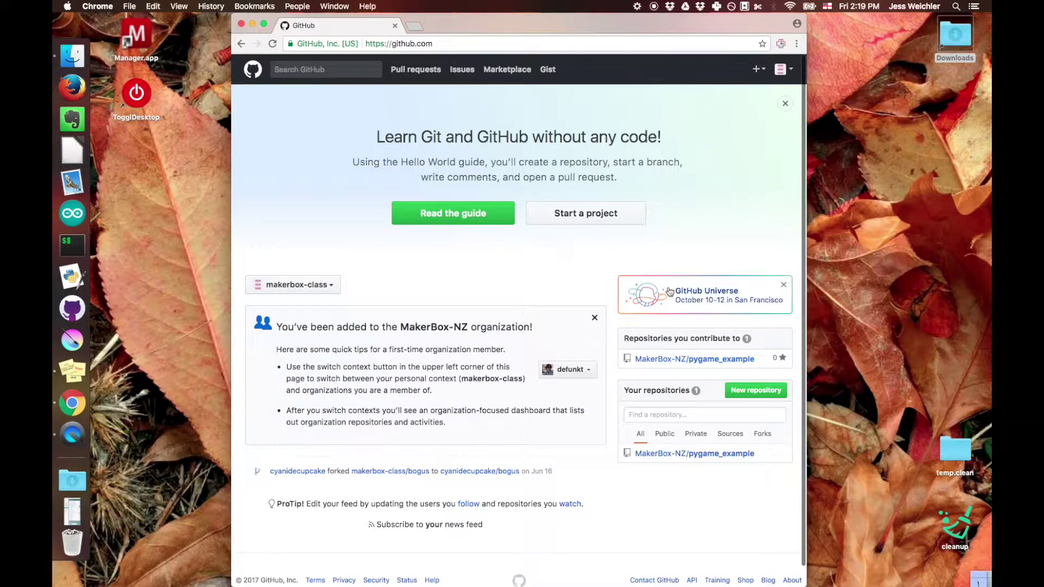
drag(624, 338, 749, 343)
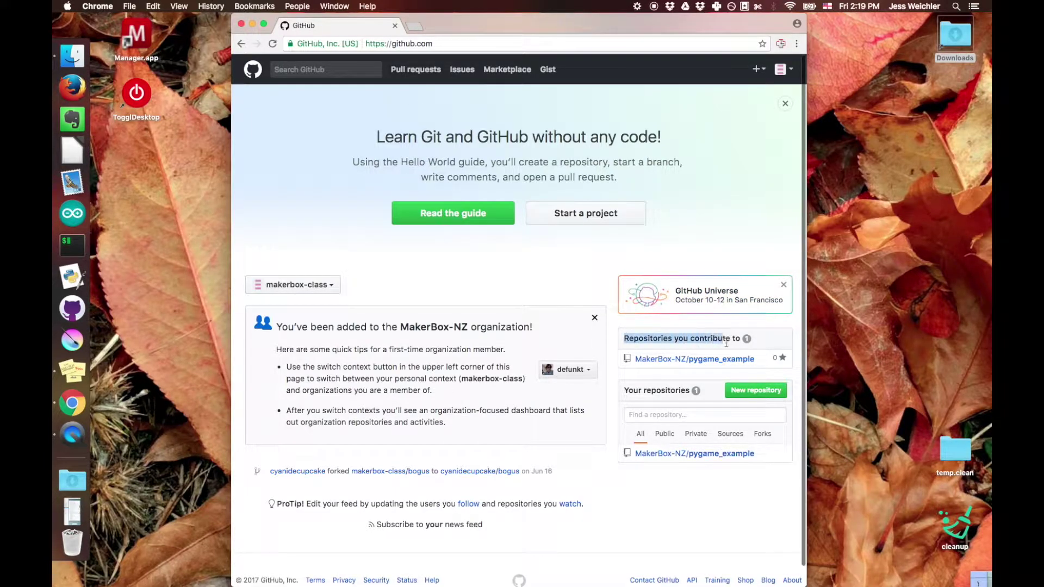
click(701, 362)
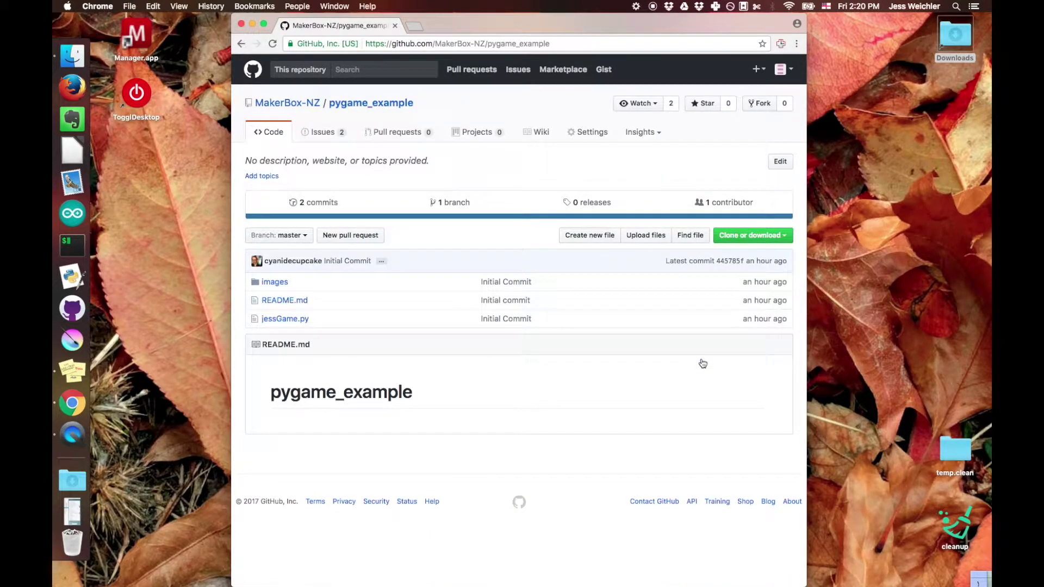
Step: List the repository's two open issues, with the browser window moved to the right
click(323, 133)
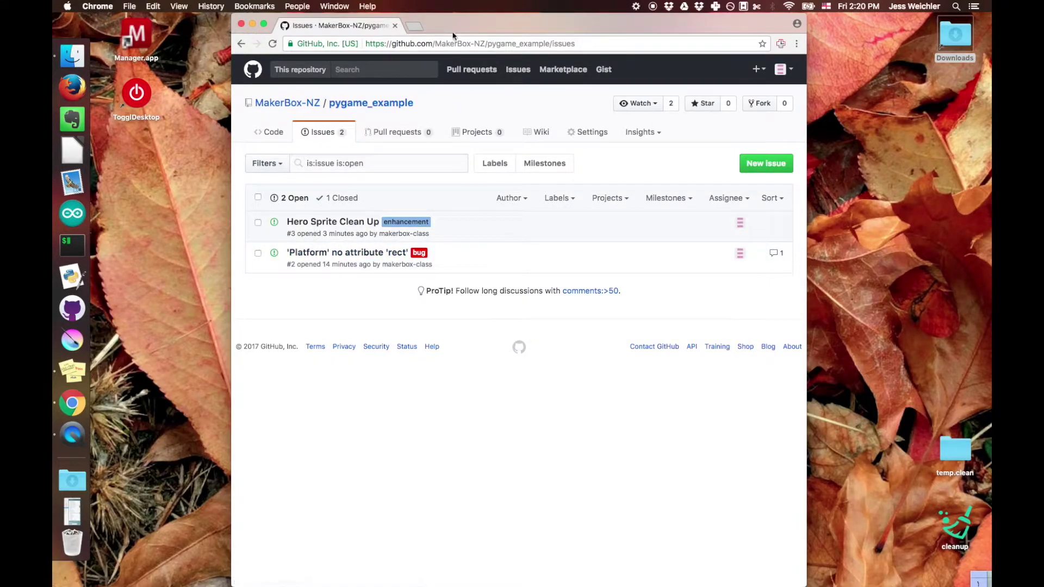
drag(454, 35, 635, 16)
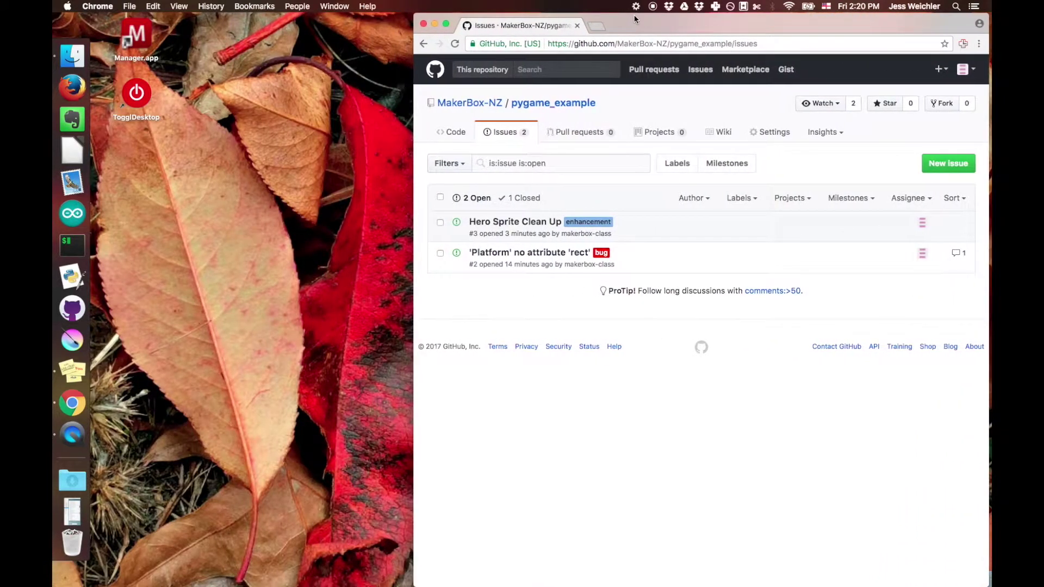
Step: Open the 'Platform' no attribute 'rect' issue and its get_rect fix comment, then switch to IDLE
click(532, 253)
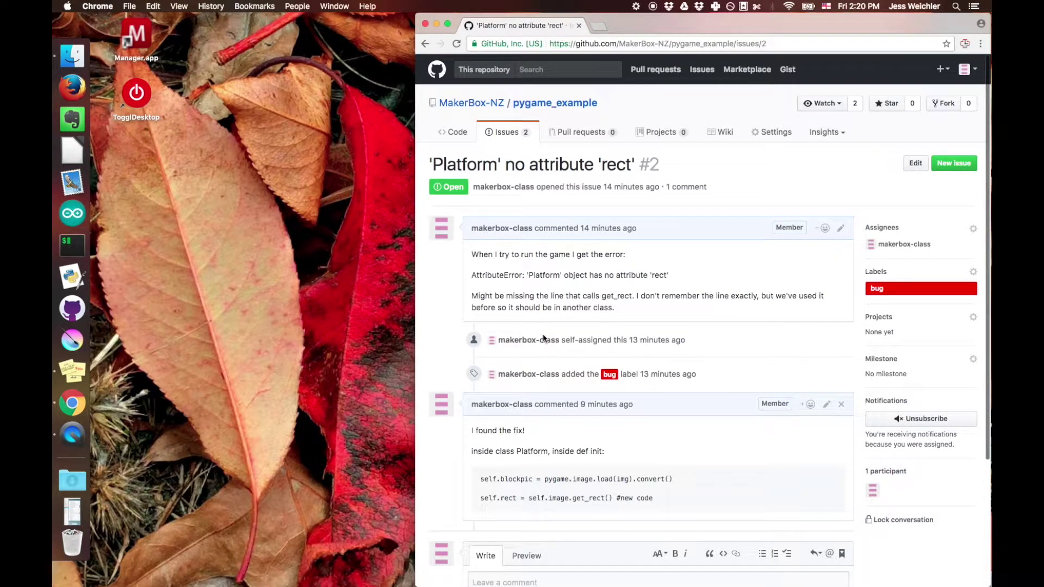
scroll(543, 337, down, 2)
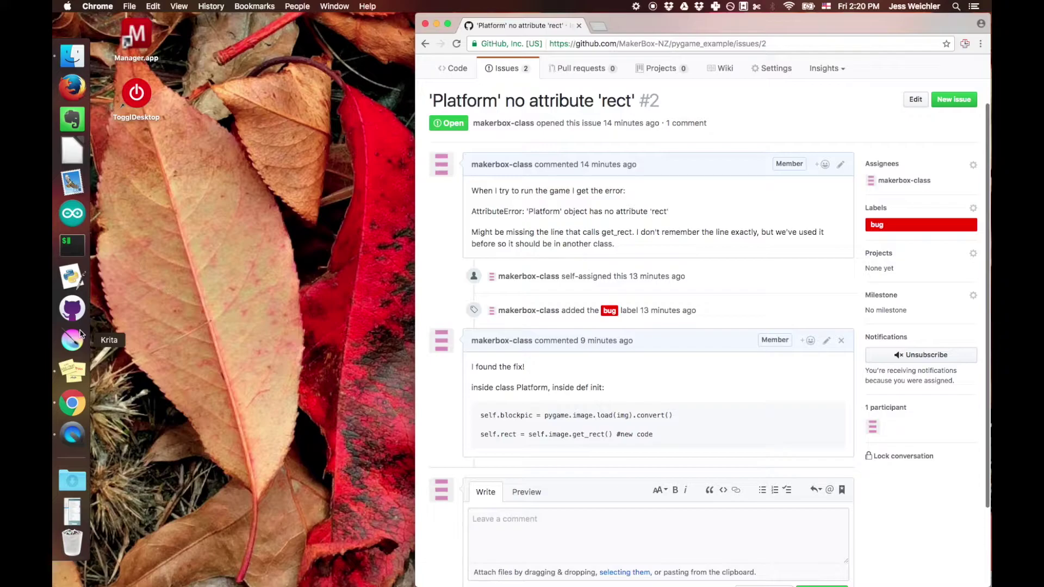
click(71, 277)
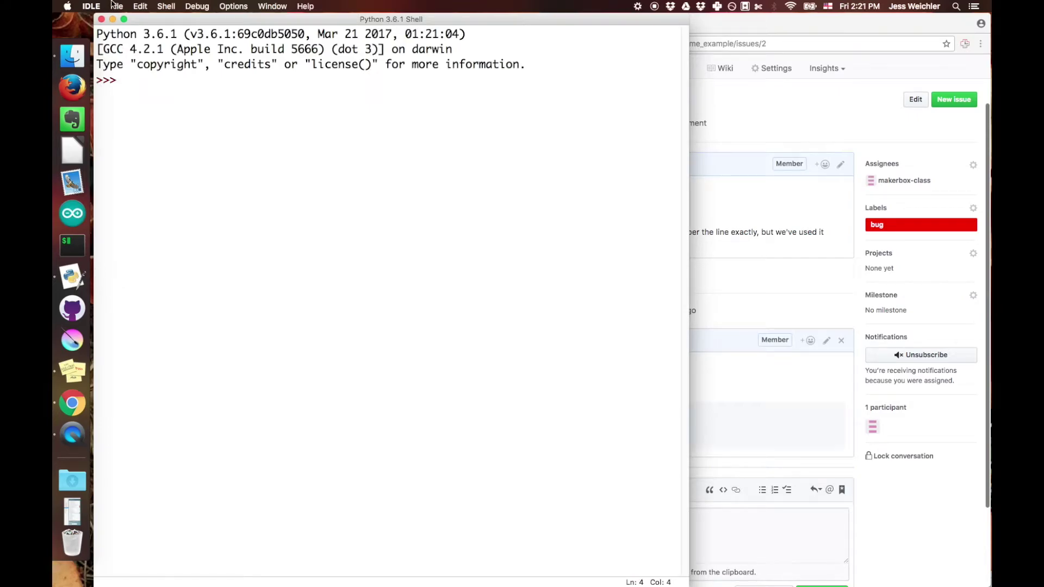
Step: Open jessGame.py from Recent Files and add blank lines after the blockpic convert() line
click(117, 6)
mouse_move(139, 51)
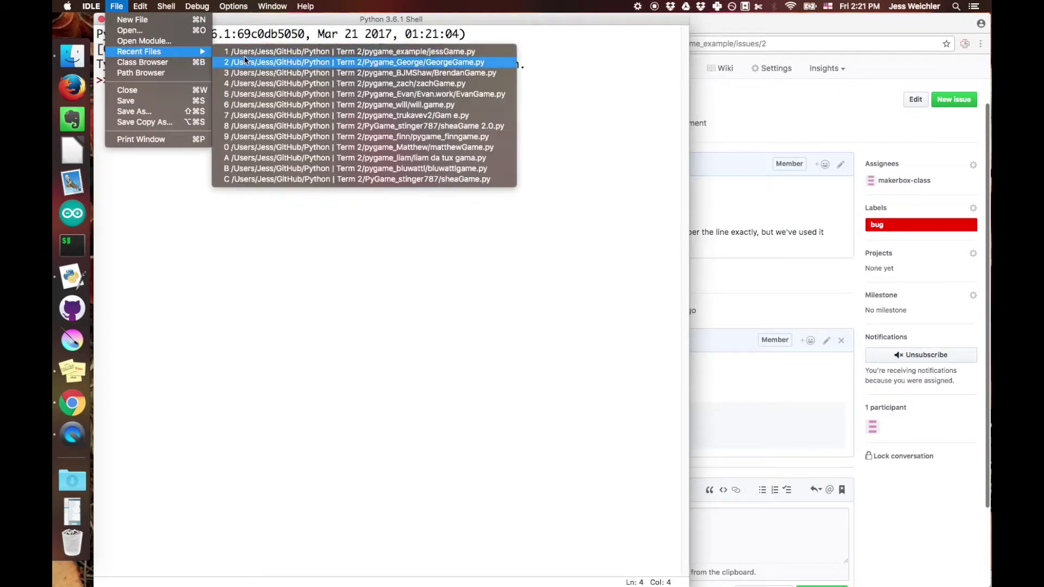
click(244, 56)
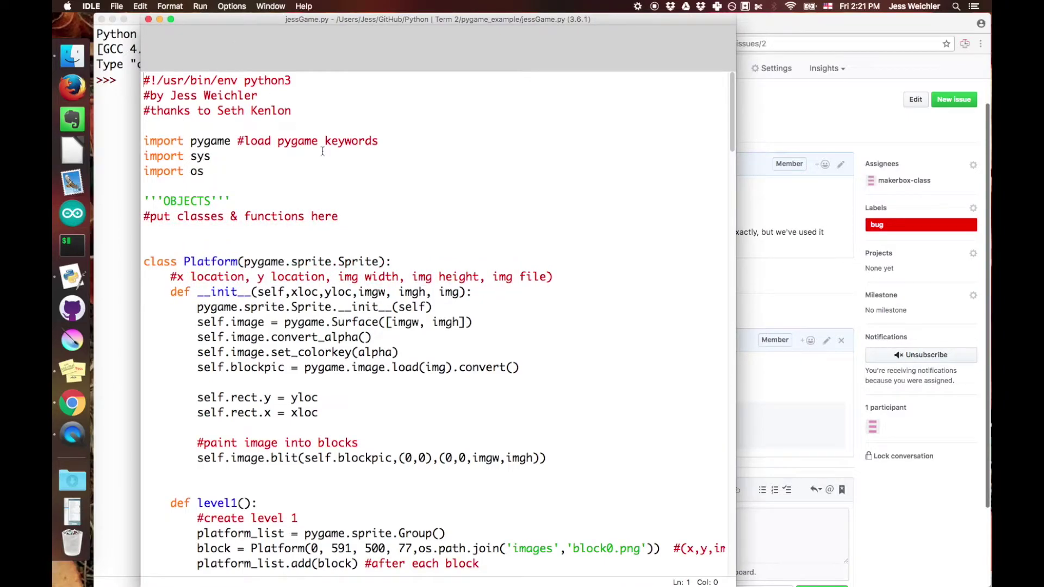
click(531, 368)
key(Return)
key(Return)
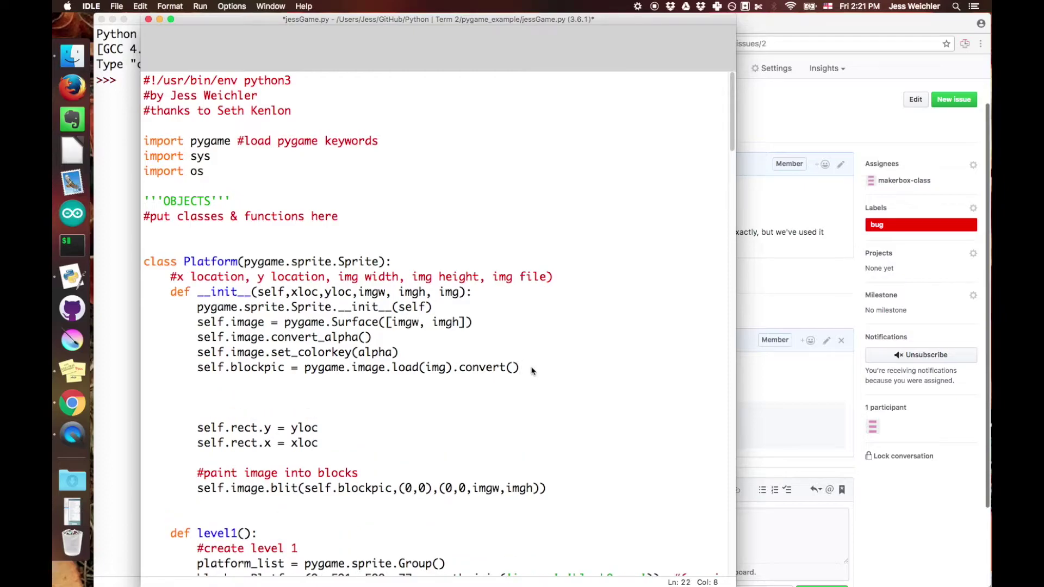
Step: Place a narrower IDLE editor on the left with the Chrome issue page beside it
drag(481, 19, 429, 11)
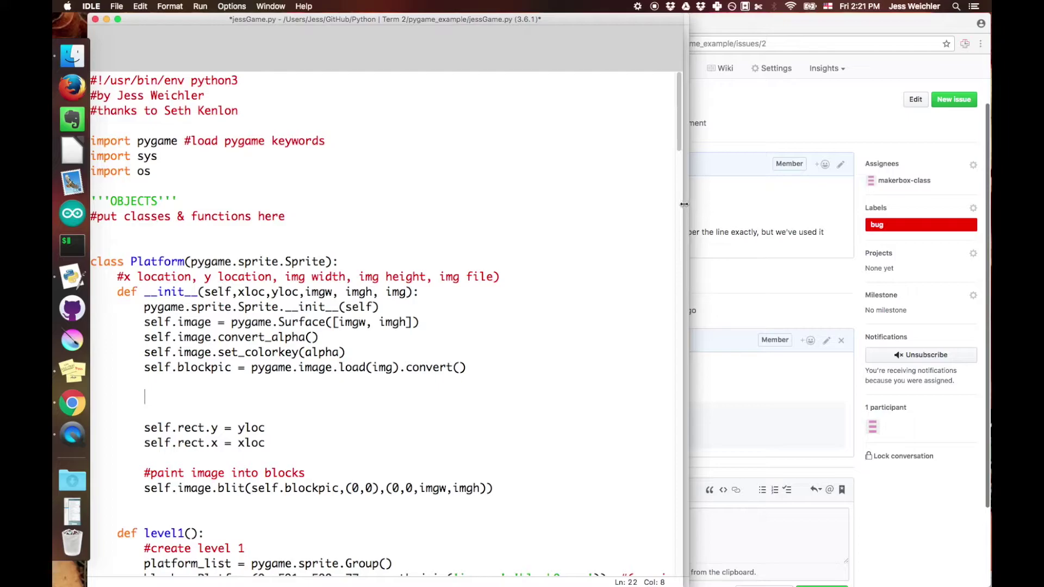
drag(684, 204, 535, 205)
drag(787, 22, 784, 16)
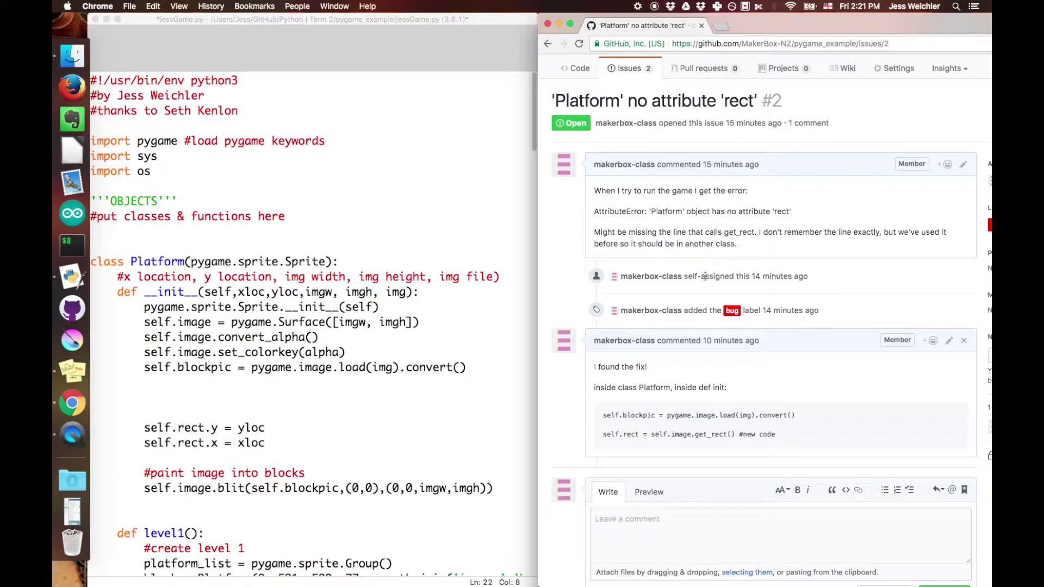
scroll(677, 310, down, 1)
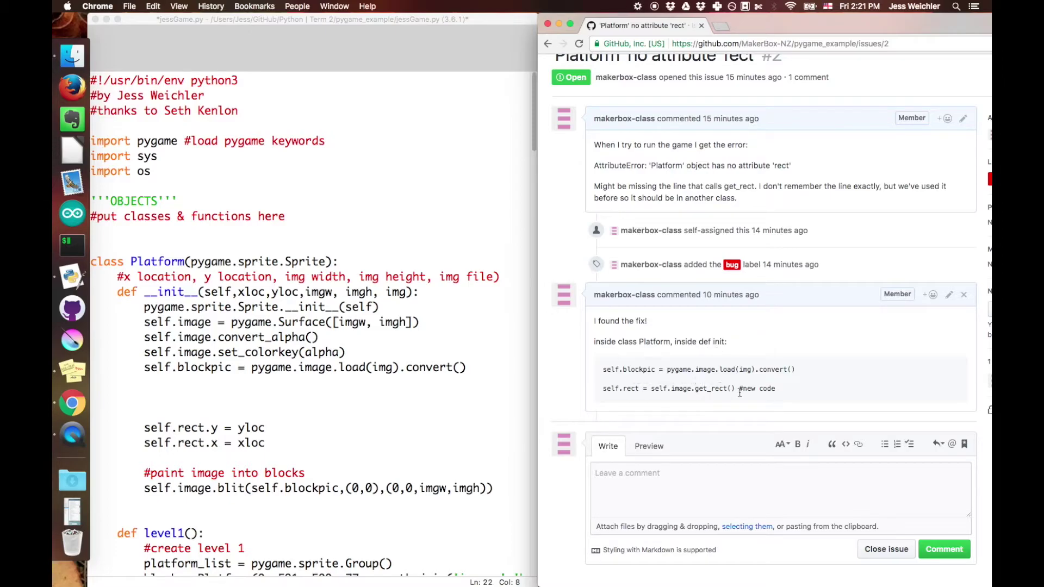
Step: Select the comment line 'self.rect = self.image.get_rect() #new code' in the issue
click(275, 401)
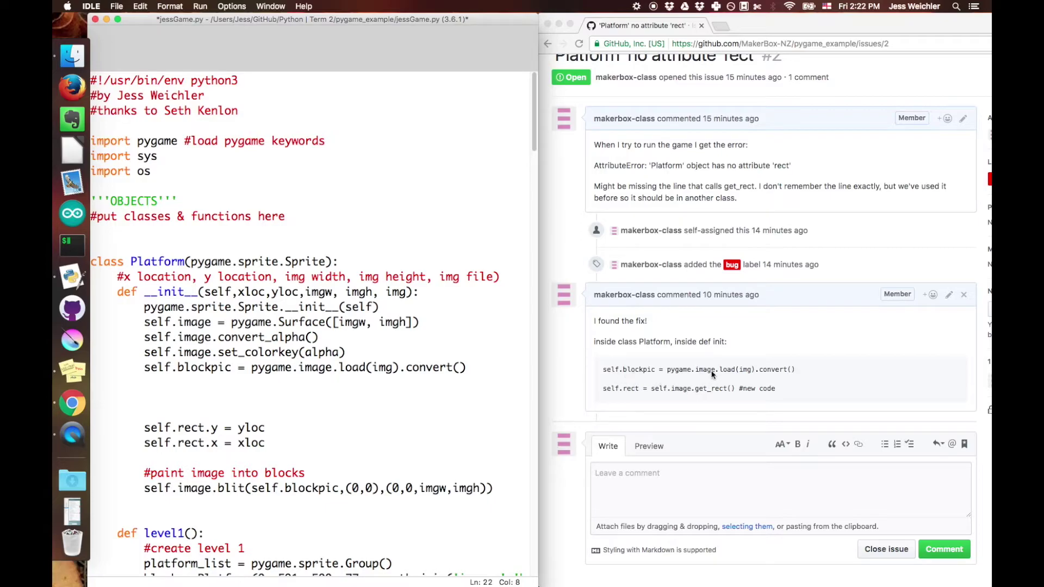
triple_click(611, 389)
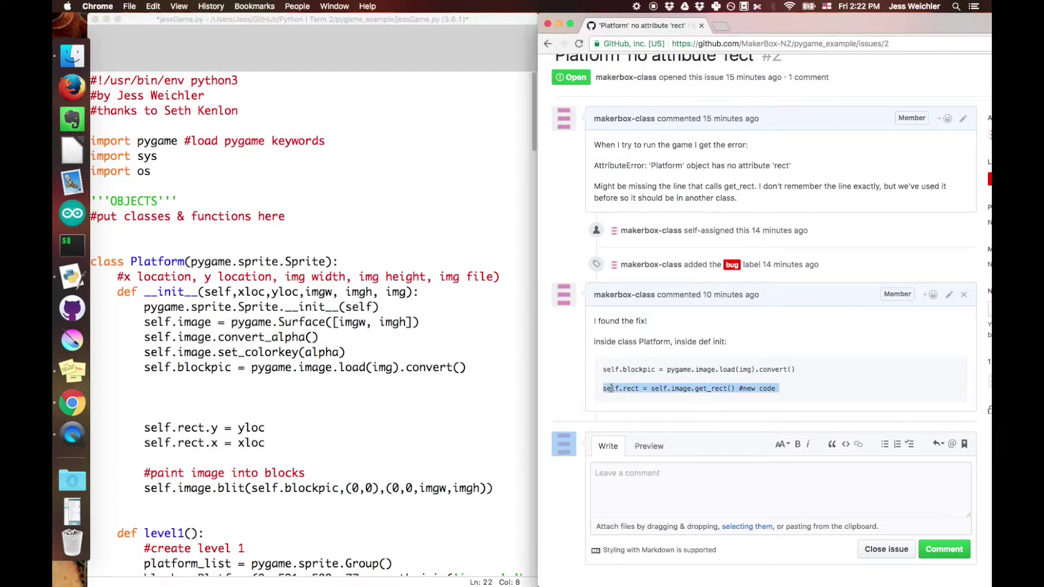
drag(785, 390, 595, 388)
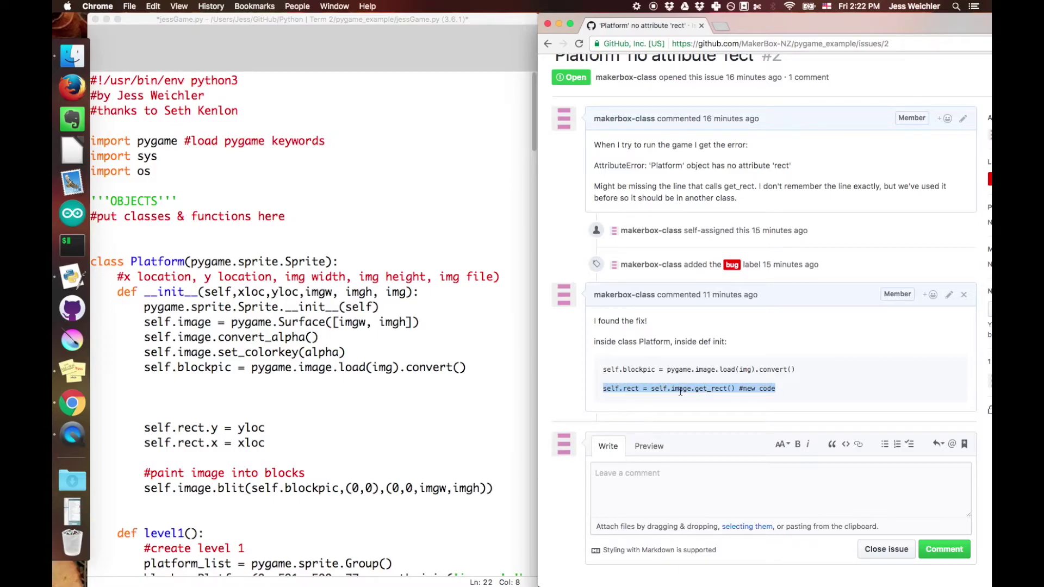
Step: Add self.rect = self.image.get_rect() to Platform's __init__, then save and run the module
click(287, 409)
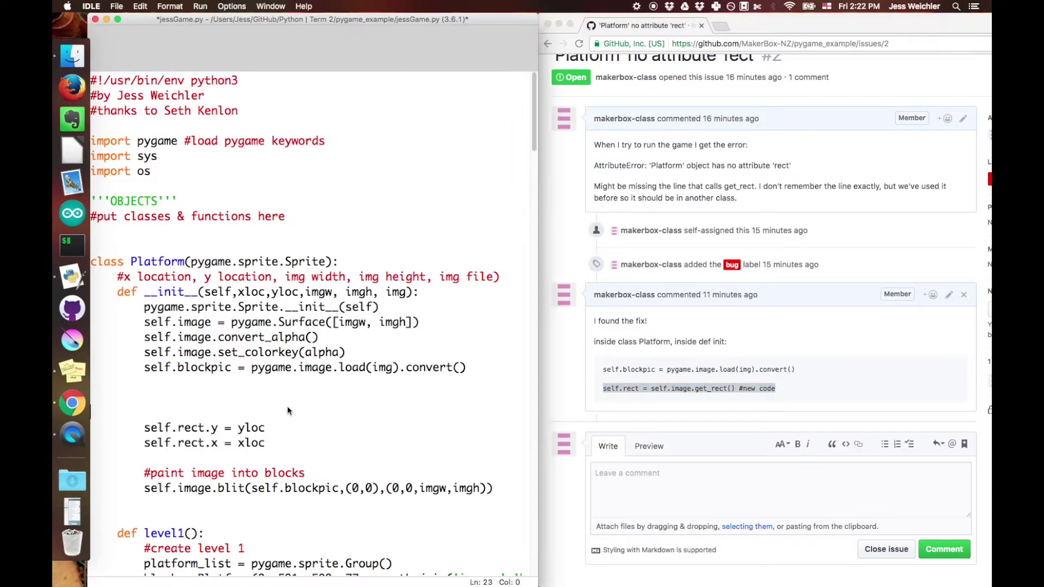
text(self.)
text(rect = self.)
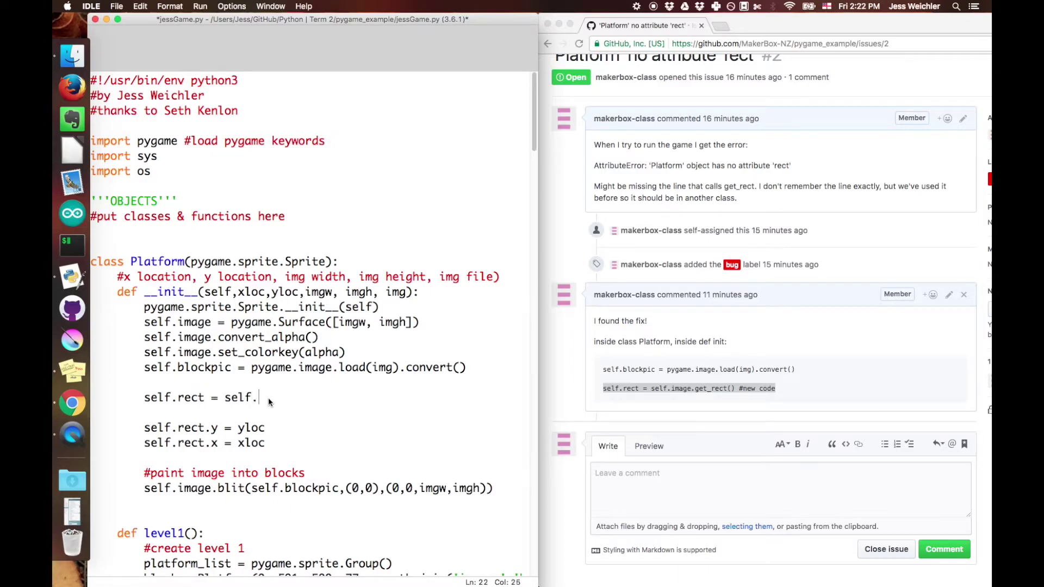
text(image.get_)
text(rec)
text(t())
click(199, 5)
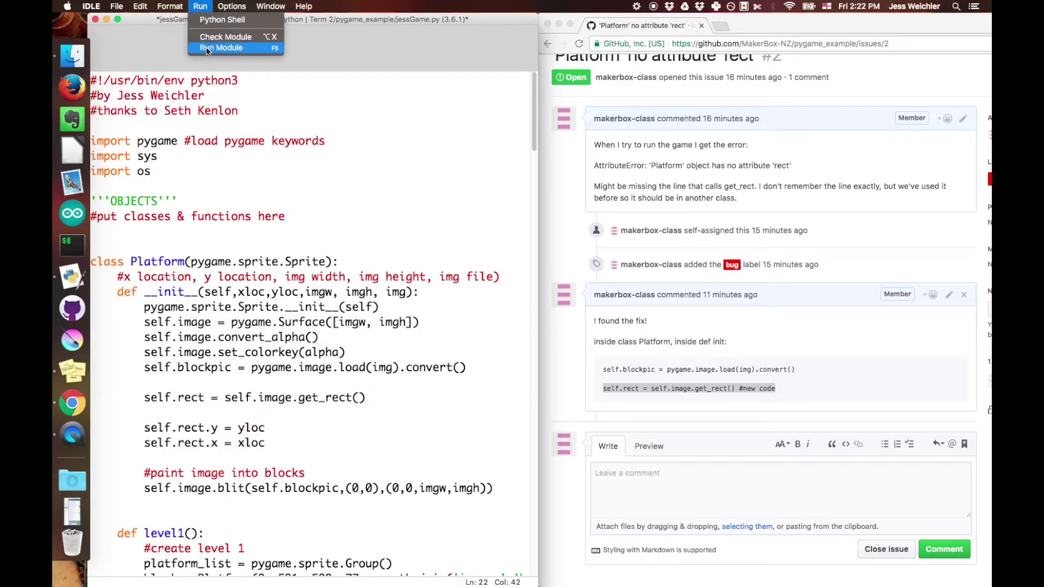
click(206, 49)
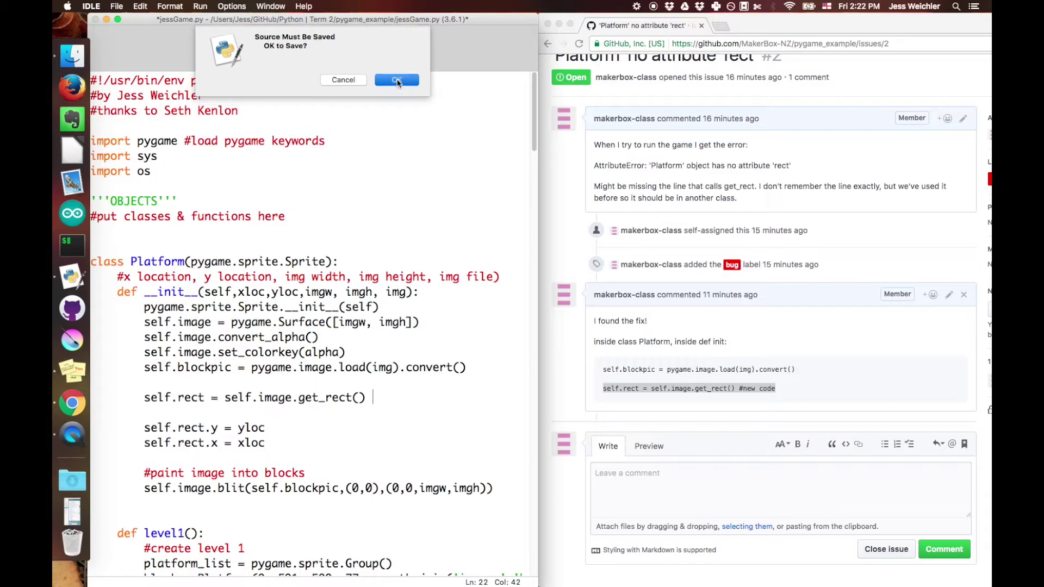
click(396, 80)
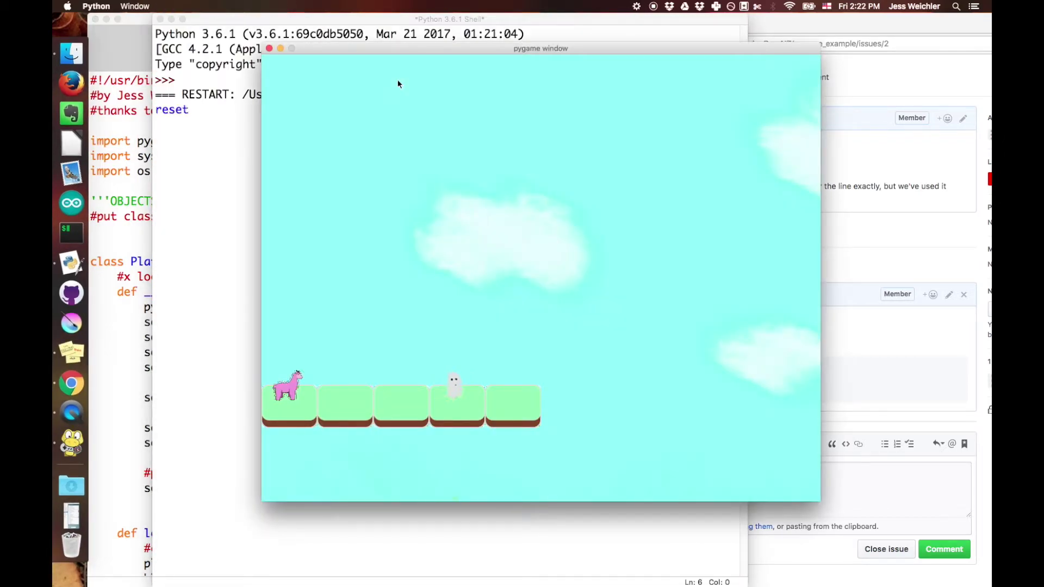
Step: Move the llama left and right to test the game, then quit it
key(Right)
key(Right)
key(Left)
key(Left)
key(Right)
key(Left)
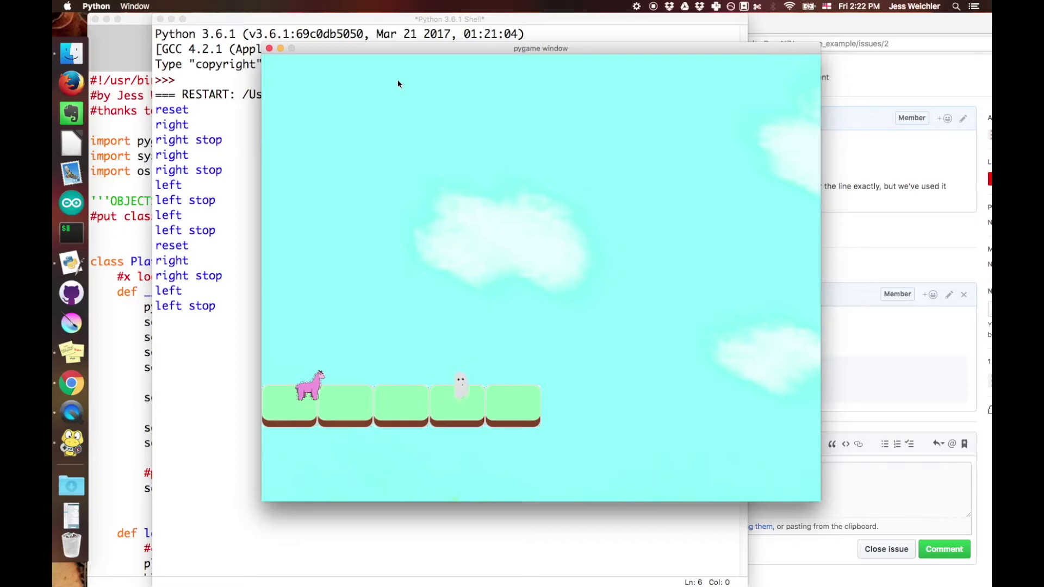
key(Right)
key(Left)
key(Right)
key(super+w)
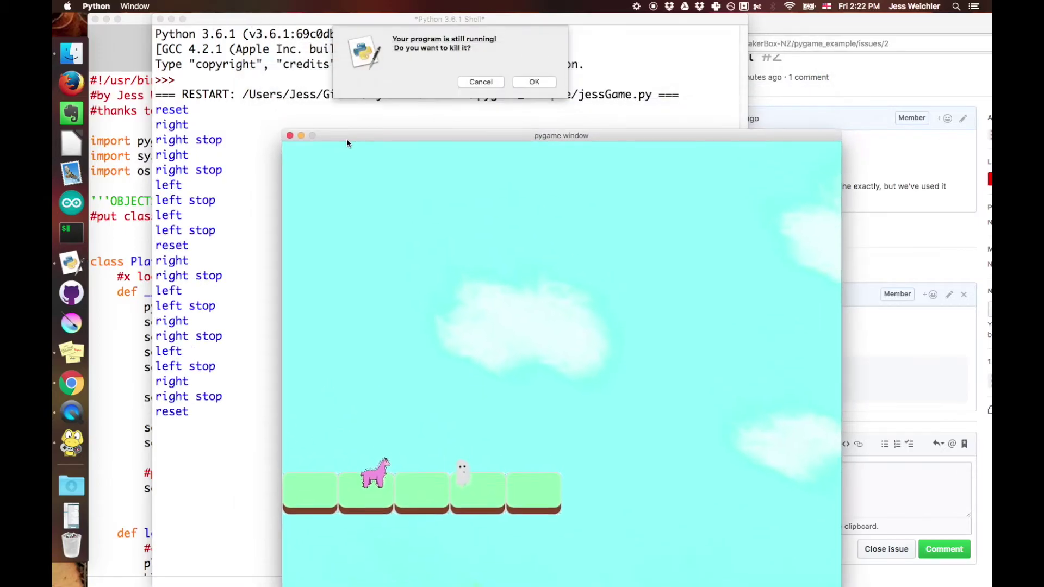
click(516, 84)
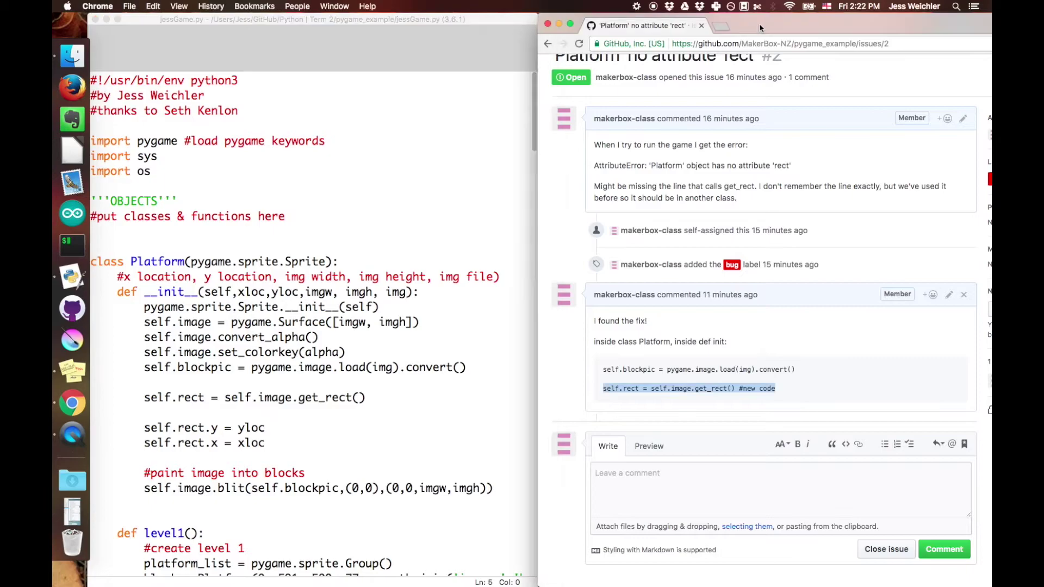
Step: Close the 'Platform' no attribute 'rect' issue, leaving only Hero Sprite Clean Up open
drag(759, 23, 650, 23)
scroll(786, 416, down, 1)
scroll(786, 416, down, 1)
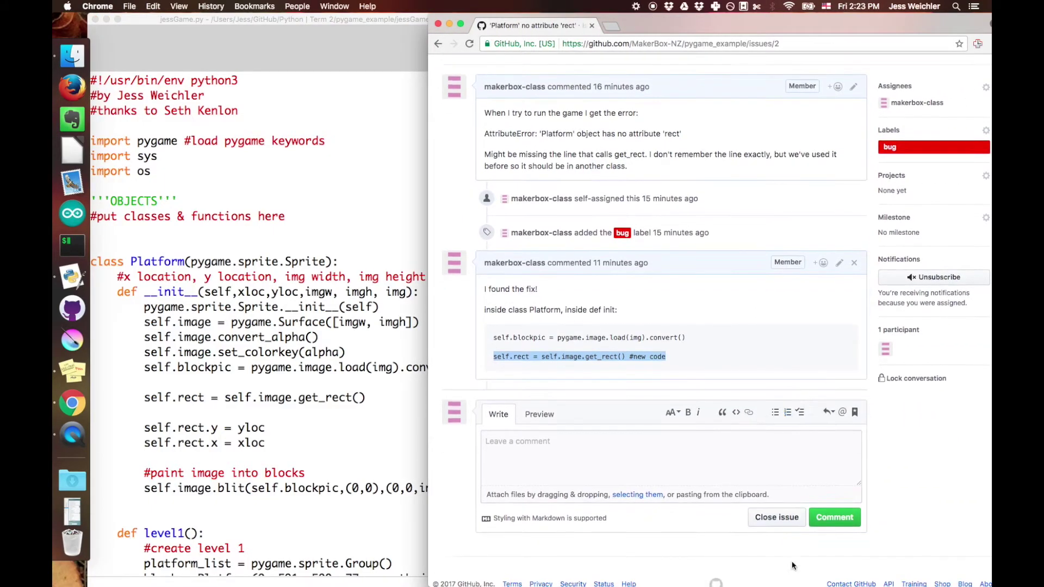
click(769, 522)
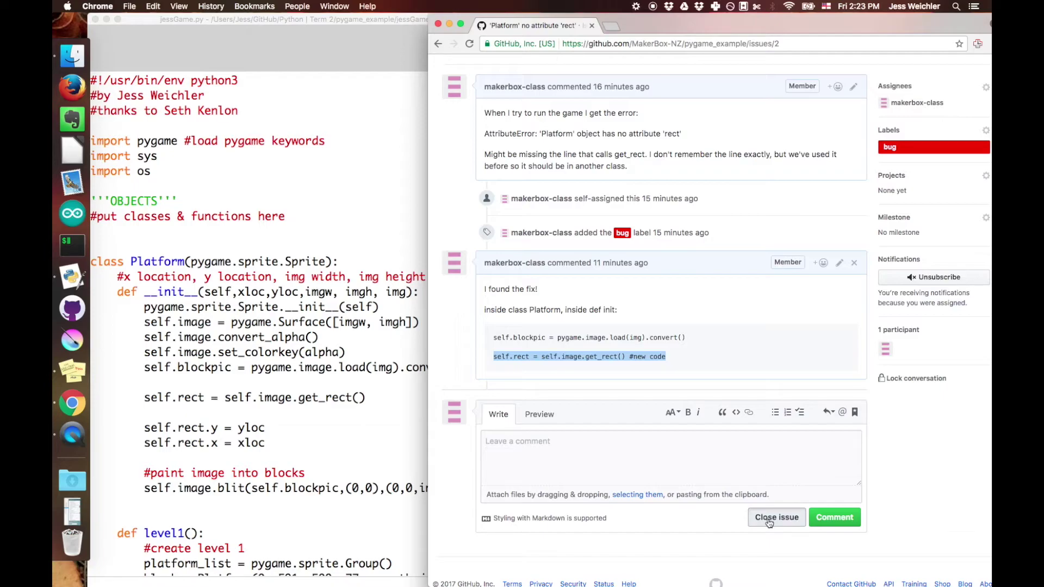
click(768, 522)
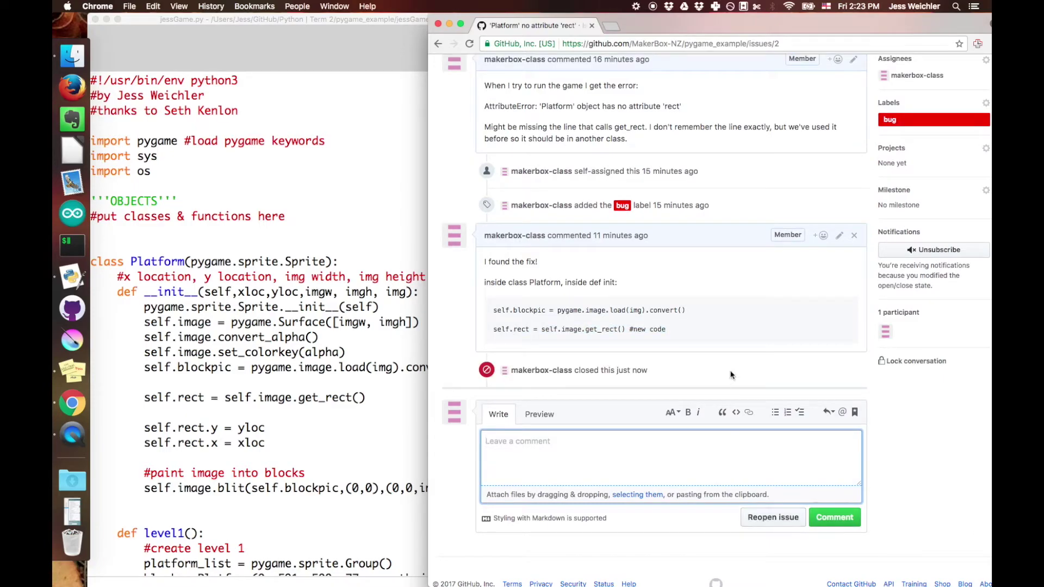
scroll(731, 375, up, 5)
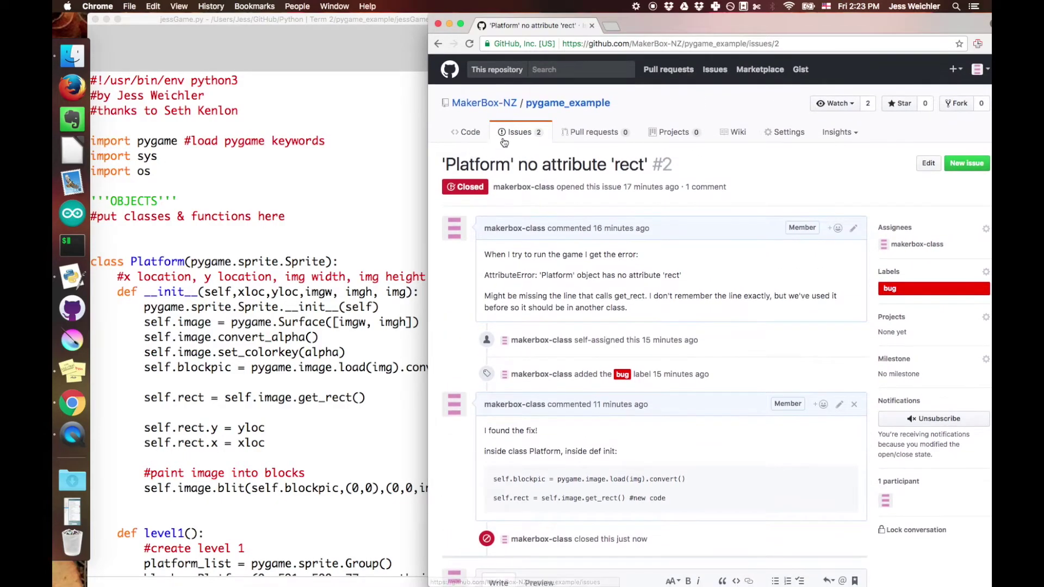
click(512, 135)
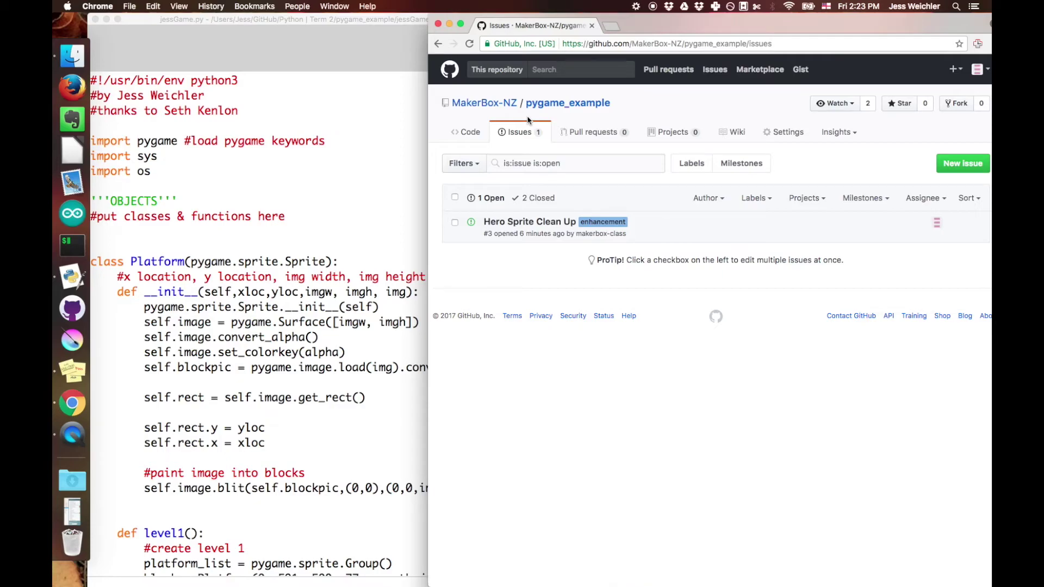
Step: Bring up GitHub Desktop on pygame_example, showing the jessGame.py diff adding the get_rect line
click(72, 309)
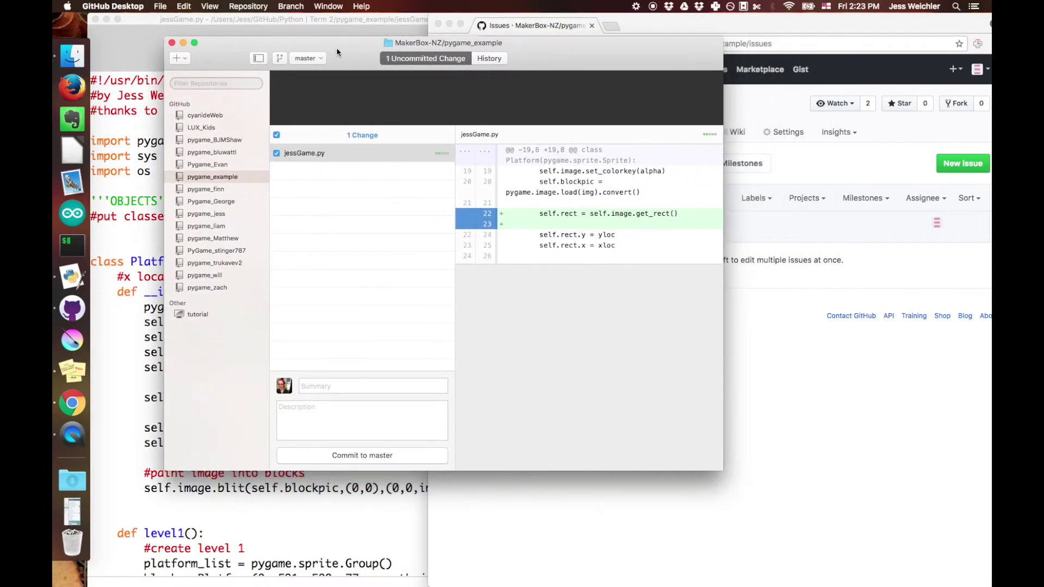
drag(431, 55, 331, 47)
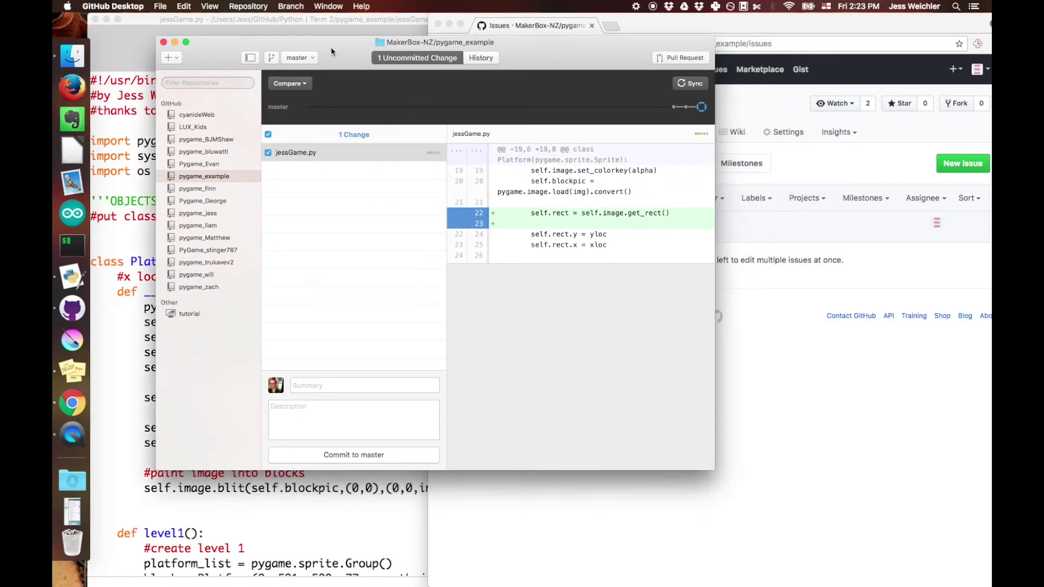